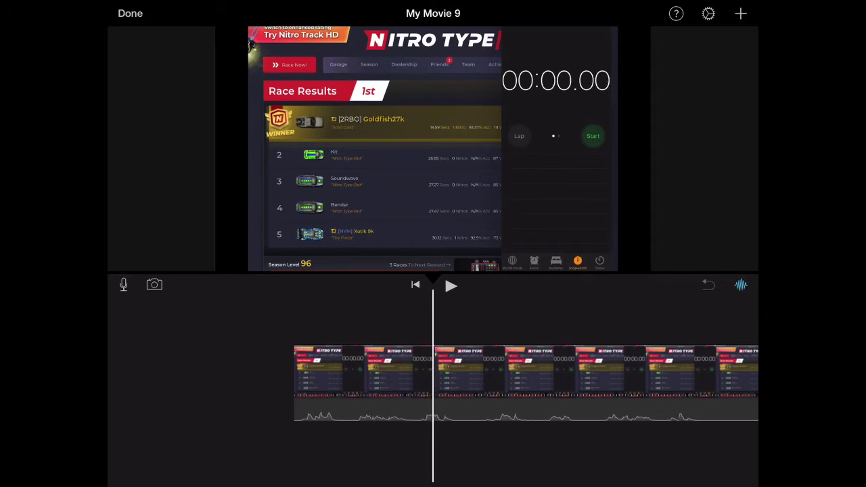
Step: Open the media library's Video > All list and select today's 1:09 clip
scroll(433, 372, "right", 5)
scroll(433, 372, "right", 5)
scroll(433, 372, "left", 5)
scroll(433, 372, "left", 5)
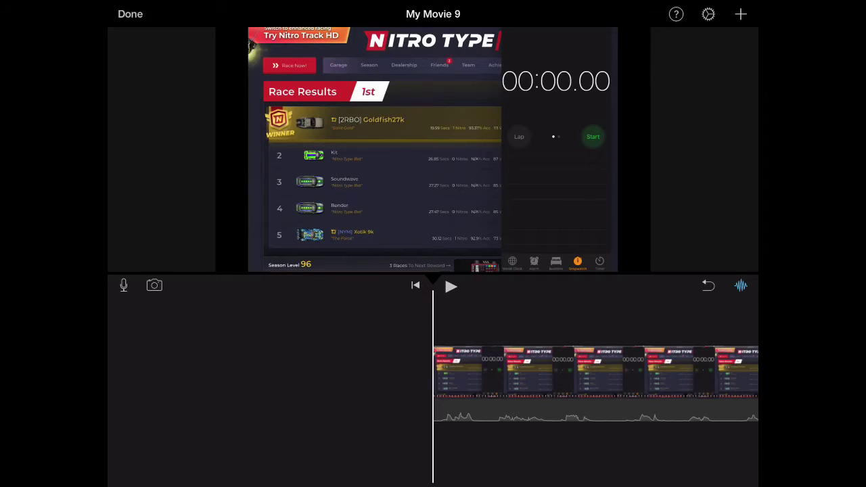
left_click(741, 14)
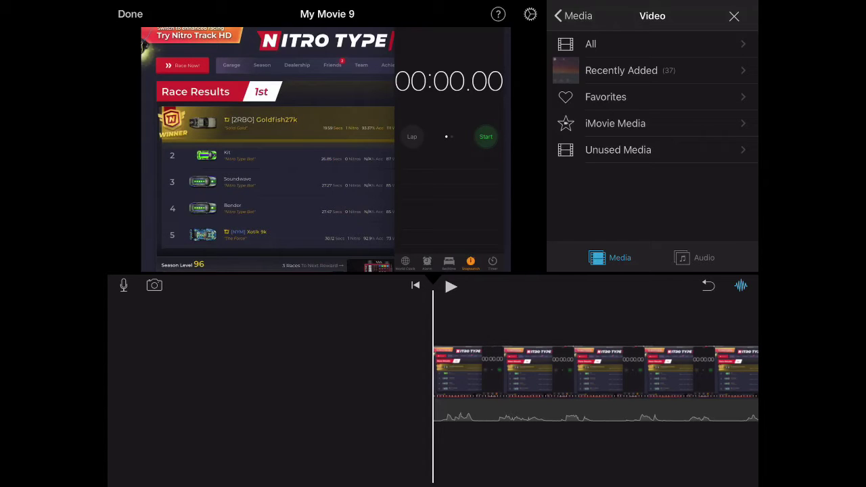
left_click(590, 44)
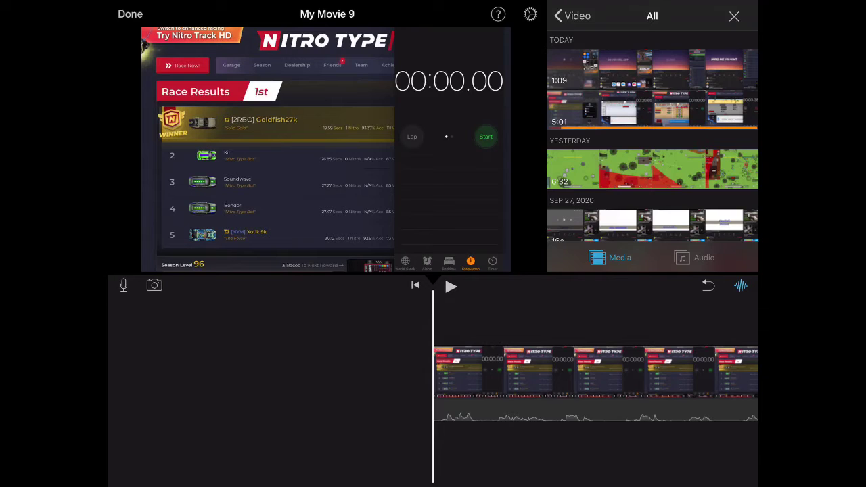
left_click(651, 68)
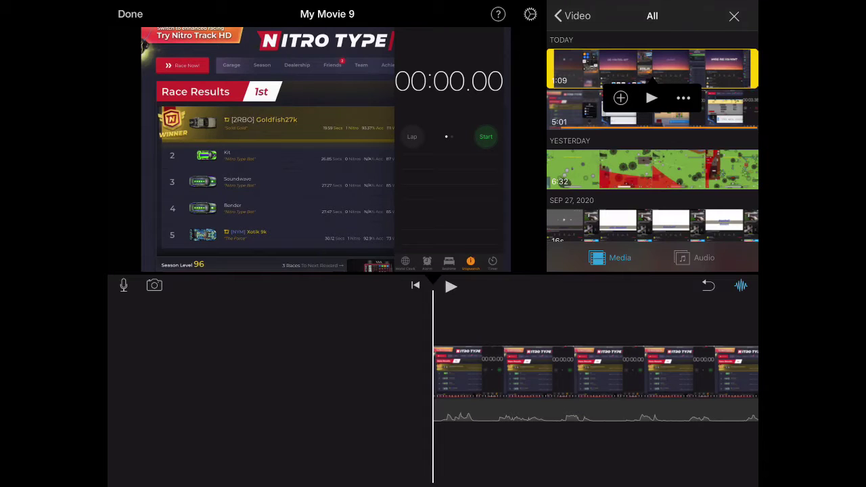
Step: Add the 1:09 clip as Audio Only beneath the Nitro Type race video
left_click(684, 98)
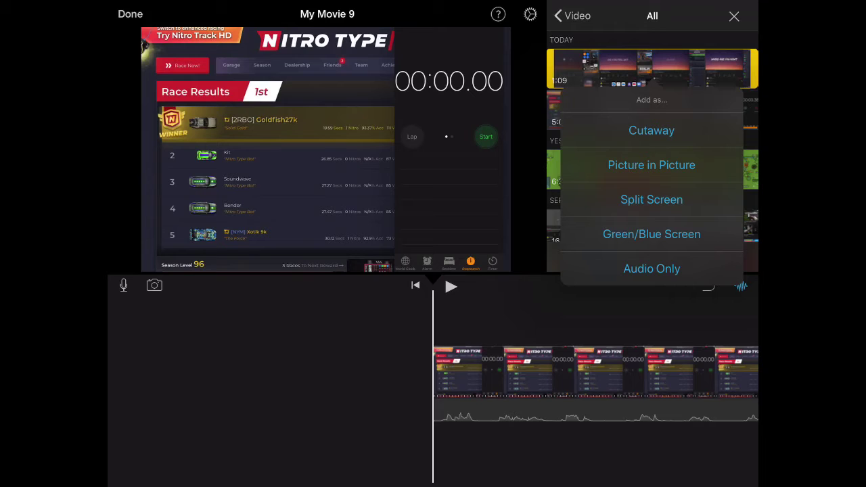
left_click(652, 269)
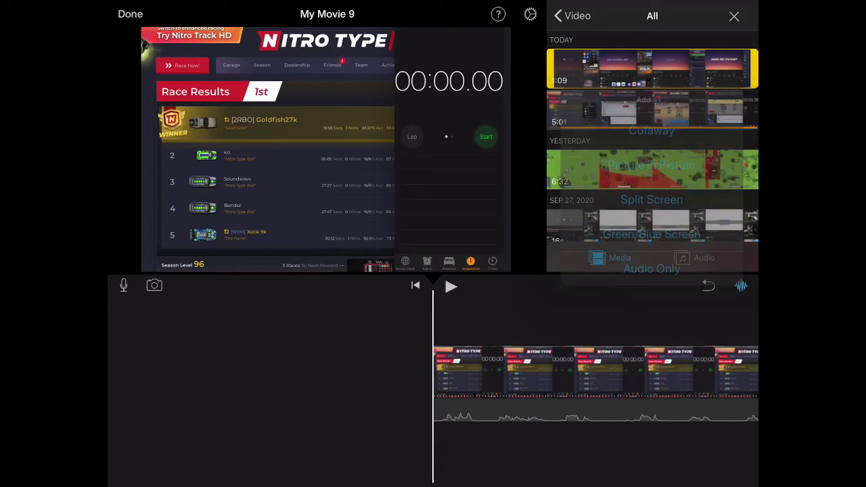
left_click_drag(609, 358, 338, 359)
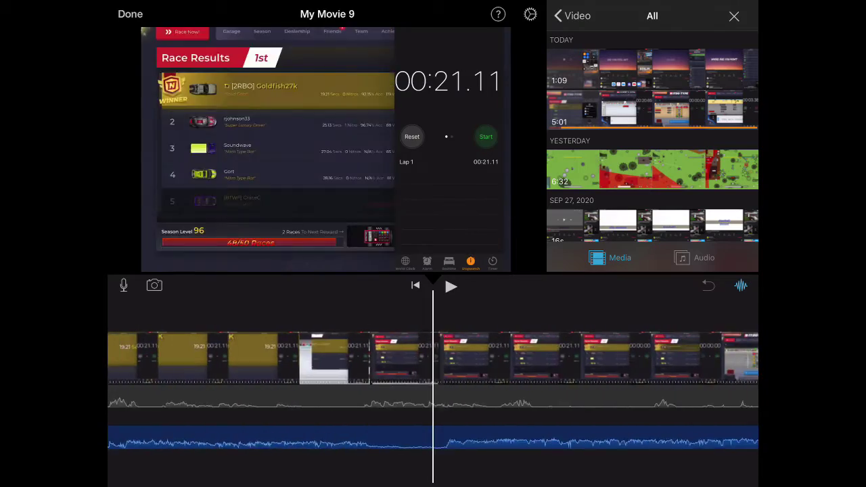
mouse_move(203, 359)
left_mouse_down()
mouse_move(609, 358)
mouse_move(372, 358)
left_mouse_up()
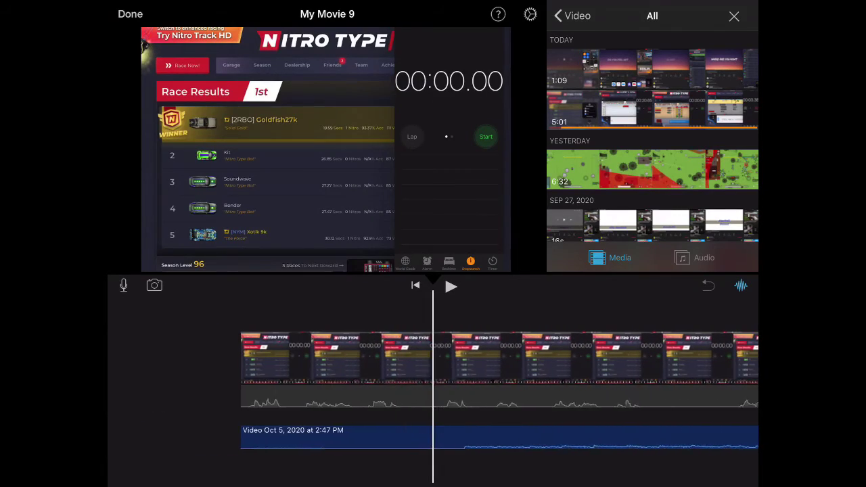
Step: Play and scrub the timeline to check the new audio track
left_click(451, 286)
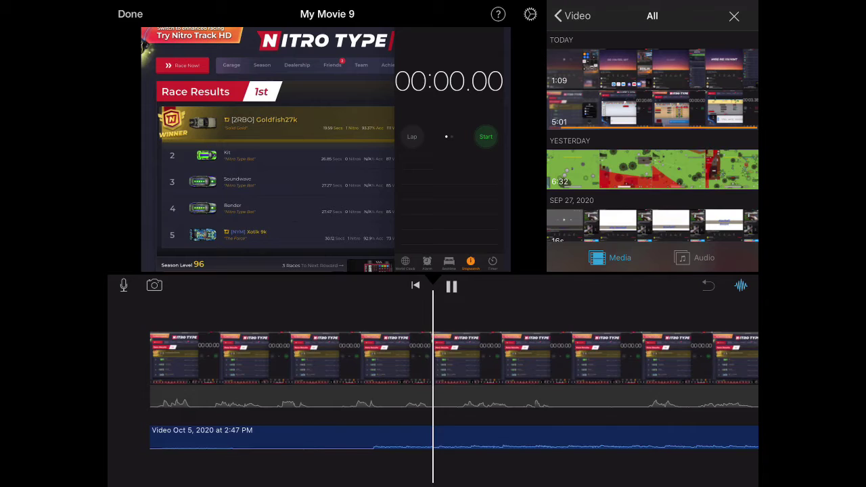
left_click(452, 286)
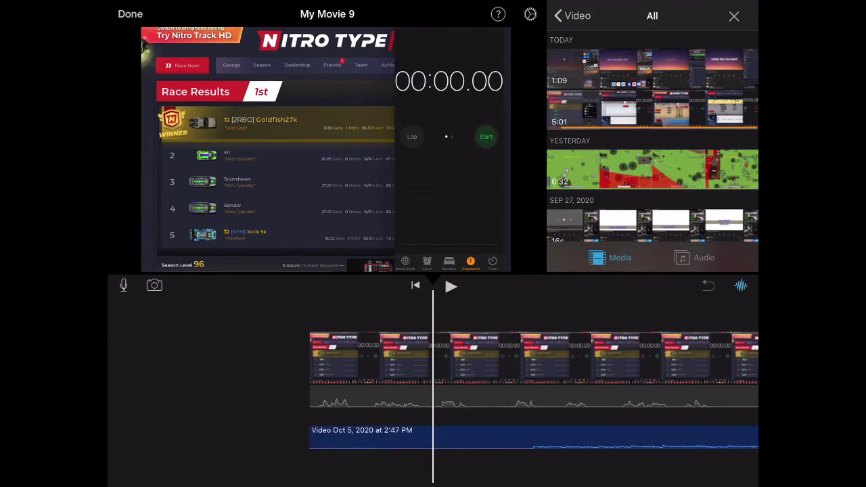
left_click_drag(270, 358, 338, 359)
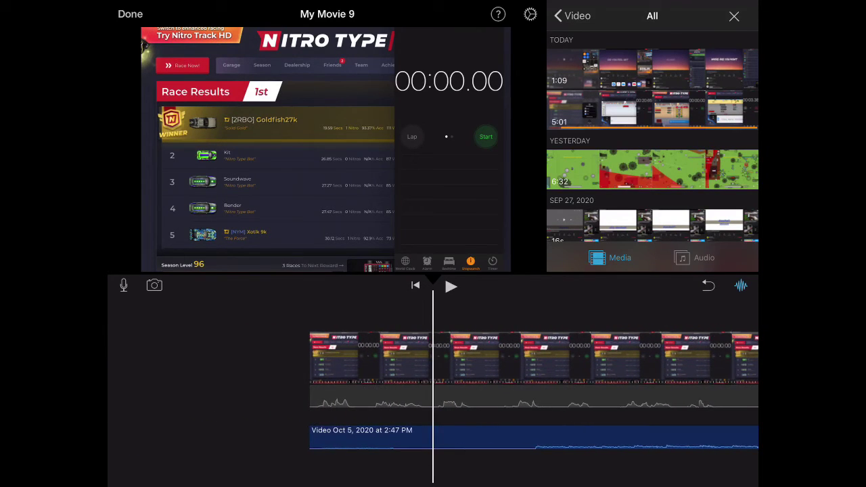
mouse_move(474, 358)
left_mouse_down()
mouse_move(600, 358)
mouse_move(540, 359)
left_mouse_up()
mouse_move(473, 359)
left_mouse_down()
mouse_move(318, 359)
mouse_move(697, 359)
mouse_move(484, 359)
left_mouse_up()
Step: Split the audio clip, drag it to the race video's start, and play to check timing
left_click(325, 359)
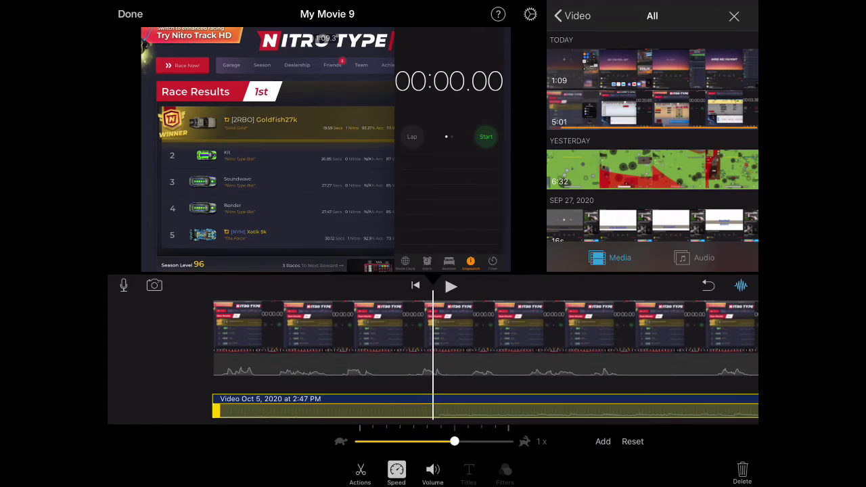
left_click(380, 445)
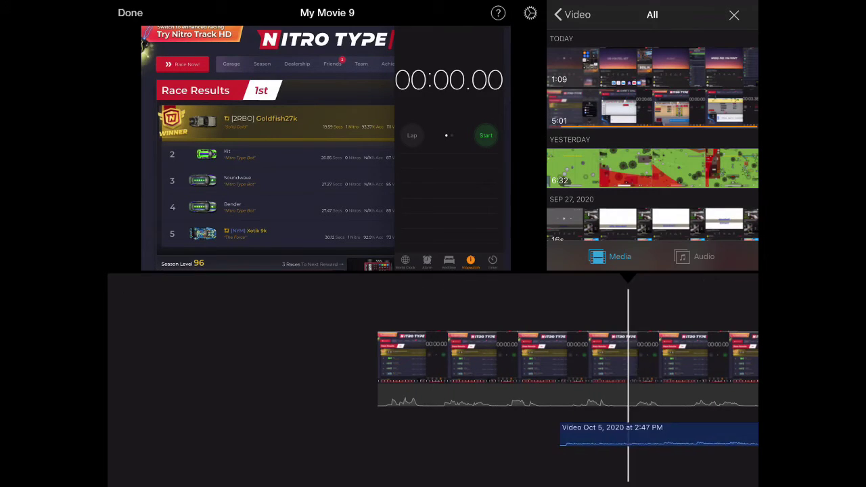
left_click_drag(649, 436, 429, 431)
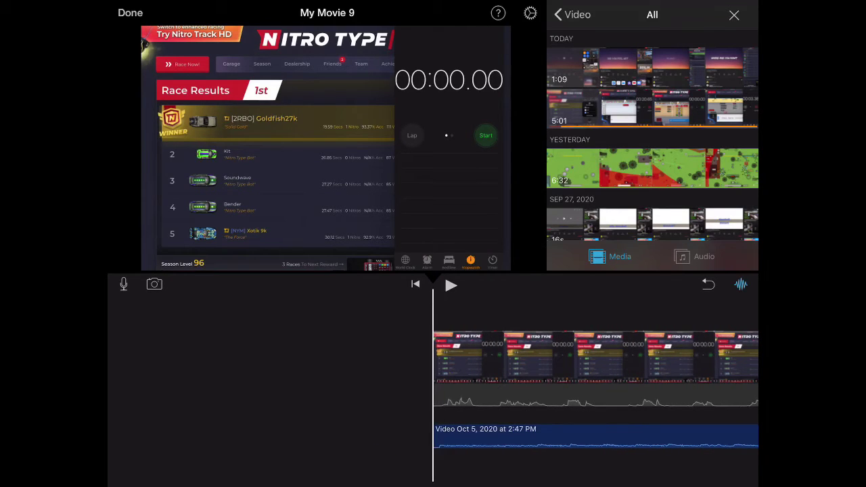
left_click(450, 285)
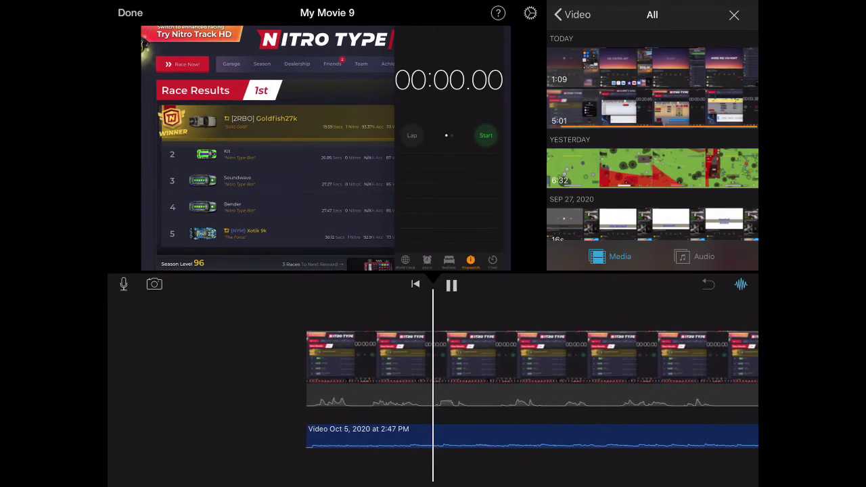
Step: Raise the audio clip's volume to 171% and play back the louder audio
left_click(541, 437)
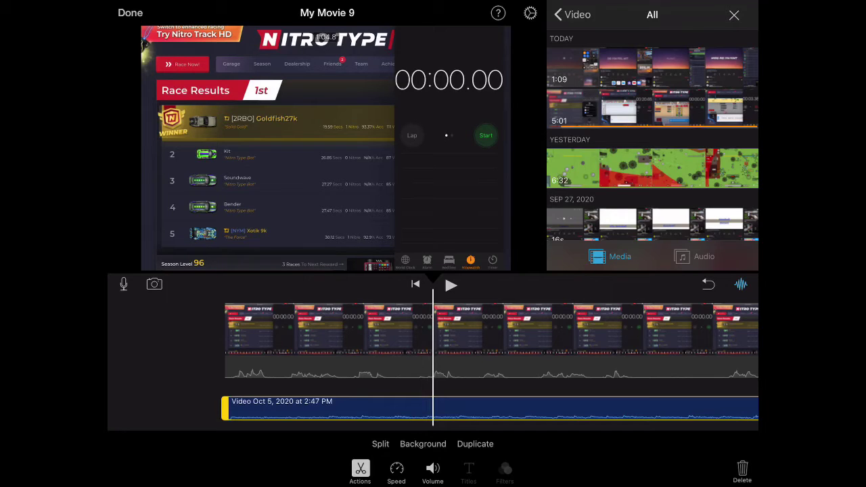
left_click(432, 472)
left_click_drag(454, 441, 483, 440)
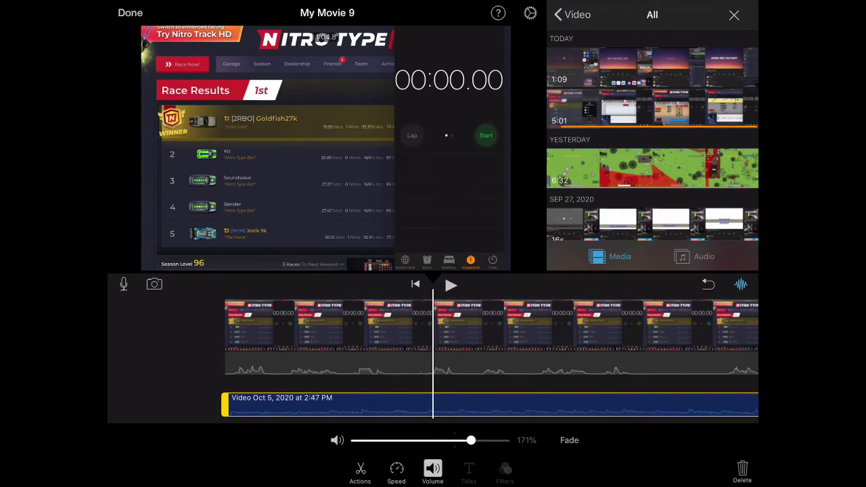
left_click(169, 351)
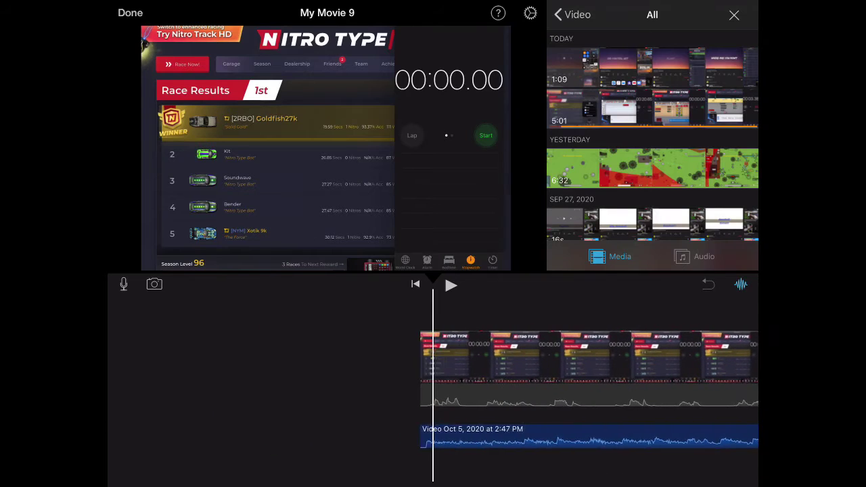
left_click(451, 285)
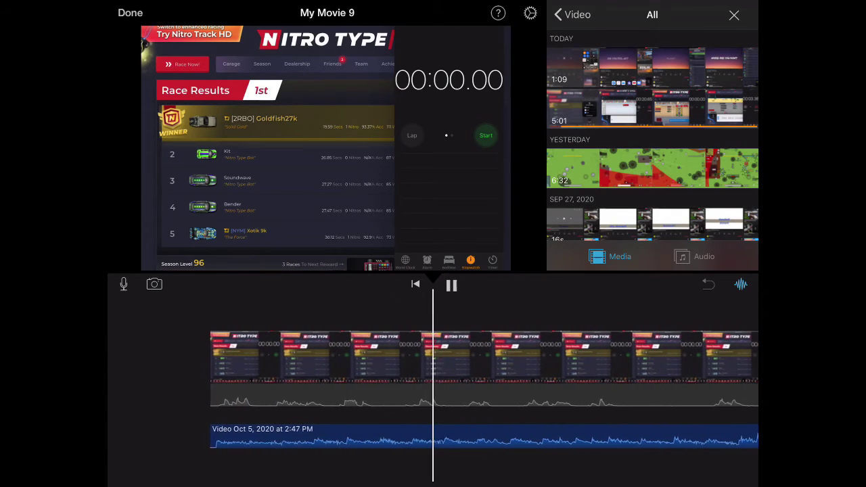
Step: Drag the race video's volume slider down to mute and play back to check
left_click(338, 355)
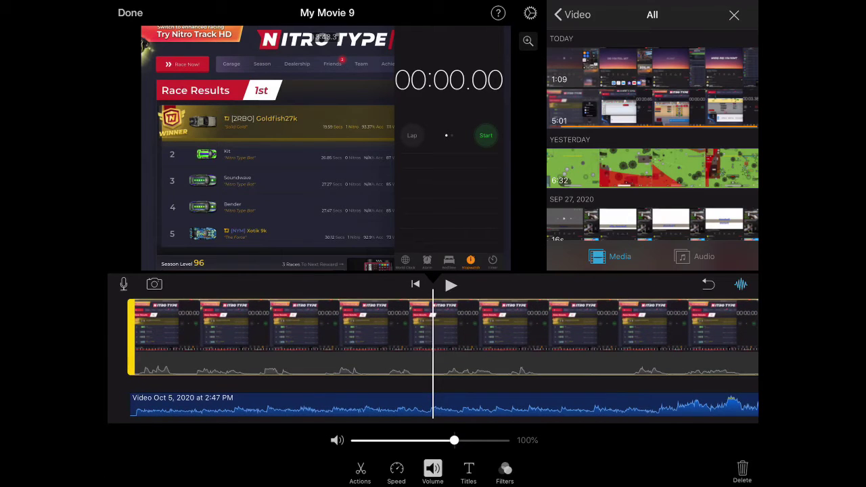
left_click_drag(454, 440, 357, 441)
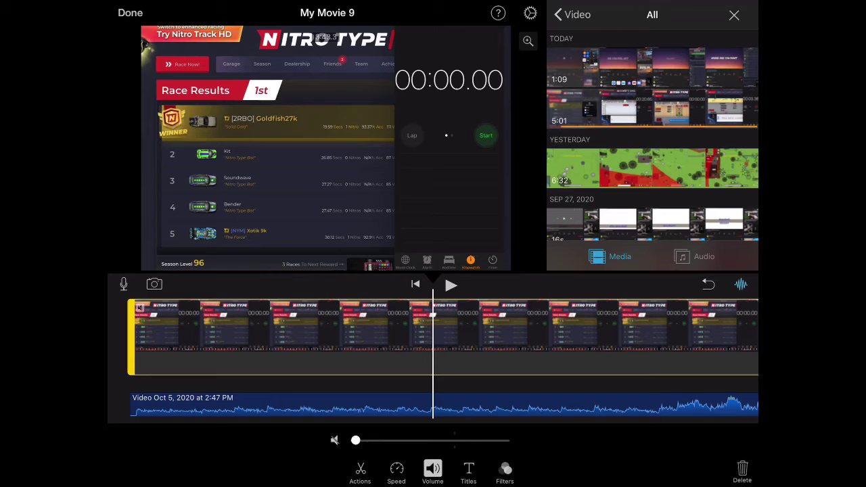
left_click(451, 285)
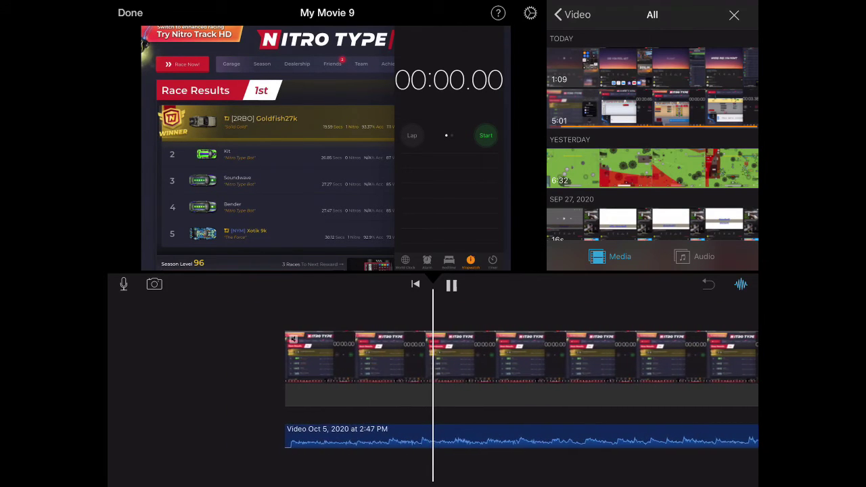
Step: Delete the detached race audio, mute the video clip, and close the media browser
left_click(474, 438)
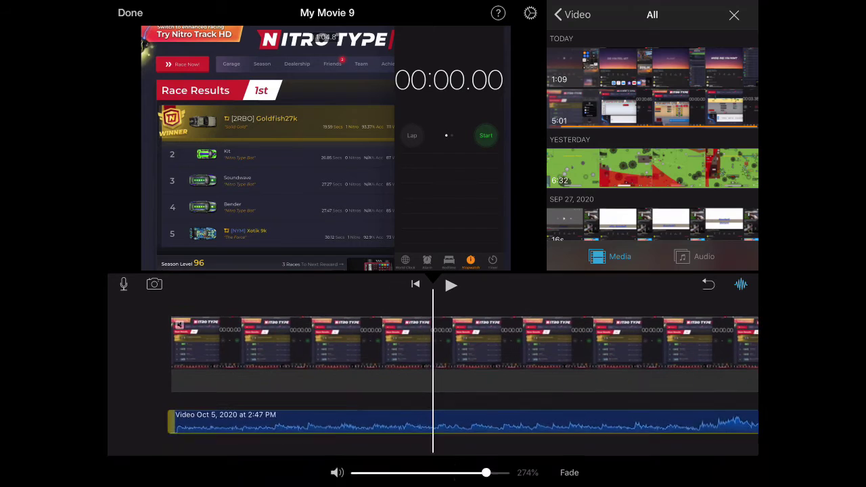
left_click(743, 472)
left_click(595, 349)
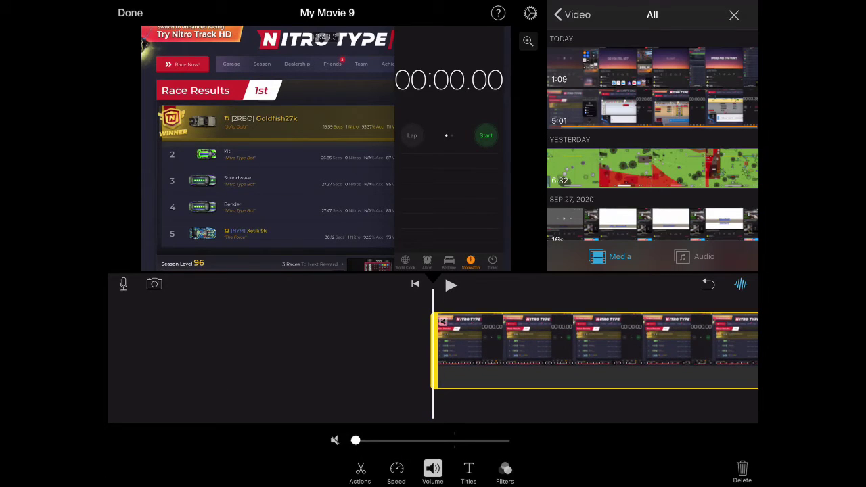
left_click(271, 352)
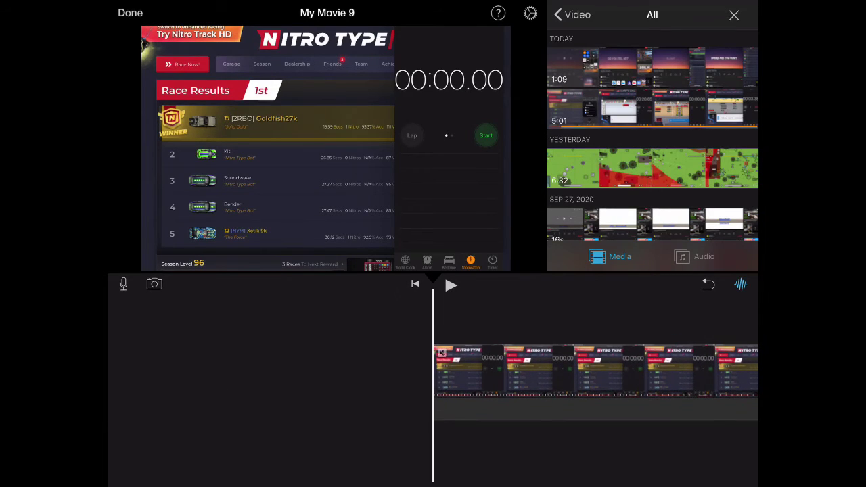
left_click(734, 14)
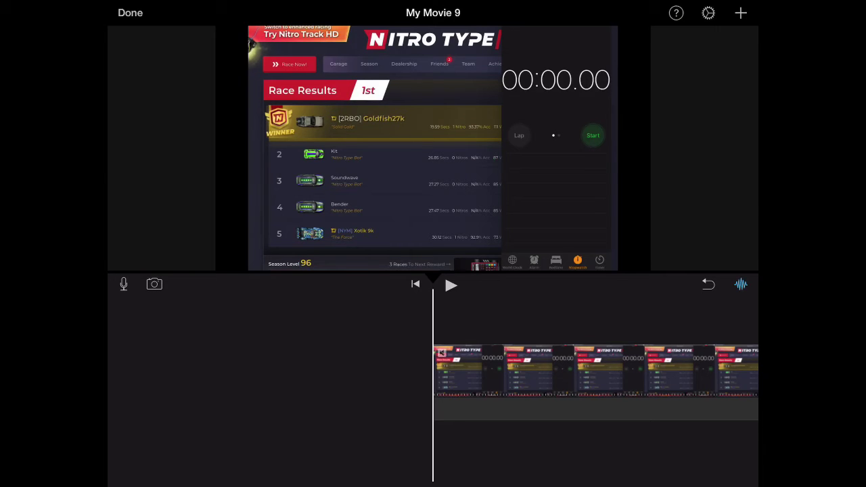
Step: Reopen the media browser and navigate to Audio > Soundtracks
left_click(741, 13)
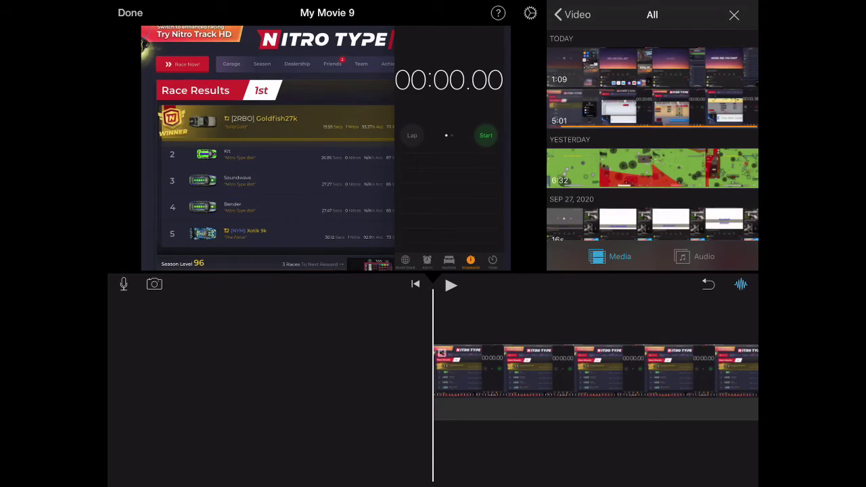
left_click(571, 14)
left_click(570, 14)
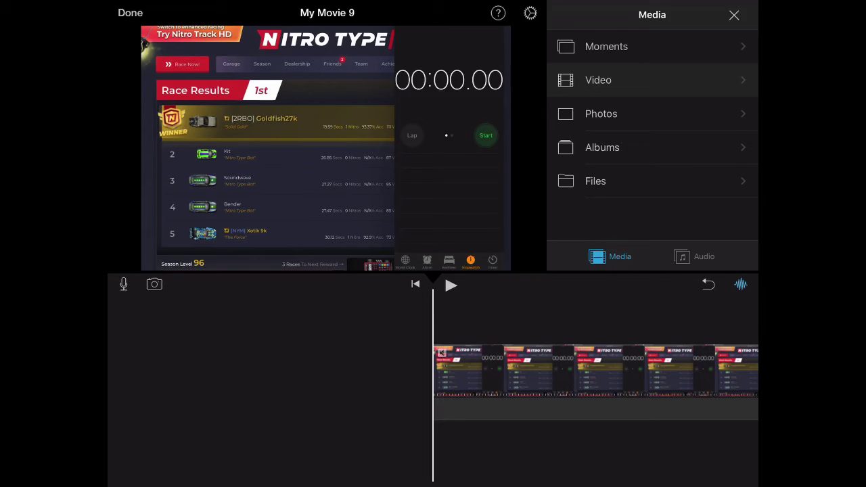
left_click(695, 256)
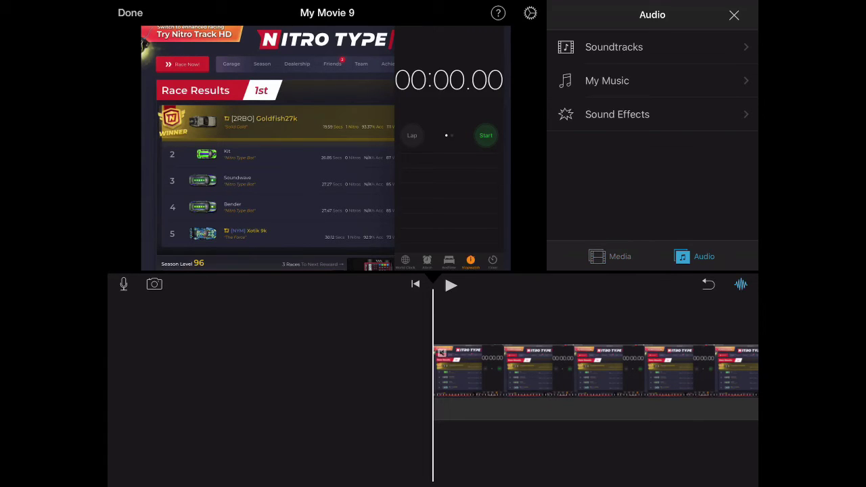
left_click(614, 47)
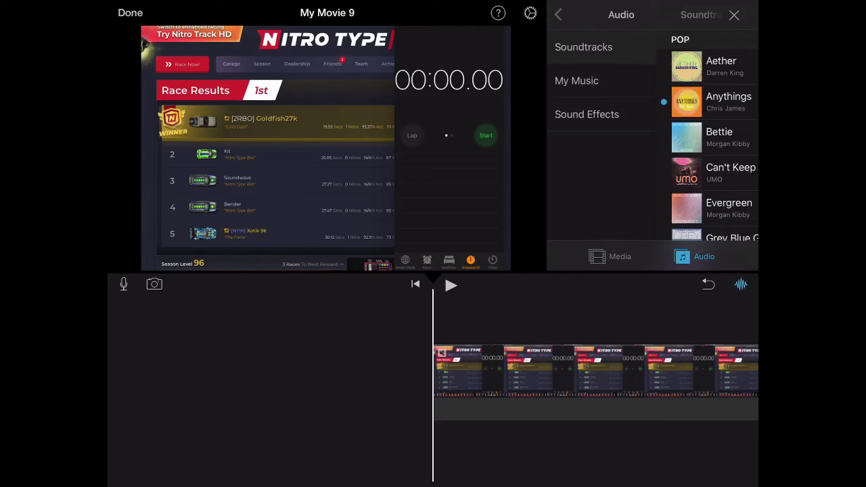
Step: Add the Anythings soundtrack under the race video and play the movie
scroll(652, 142, "down", 10)
scroll(653, 142, "down", 15)
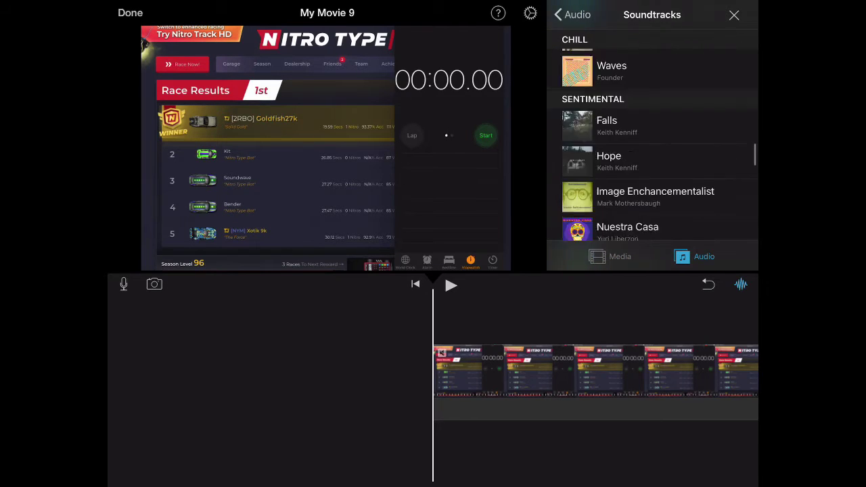
scroll(652, 142, "up", 10)
scroll(652, 142, "up", 10)
scroll(652, 142, "up", 5)
left_click(619, 102)
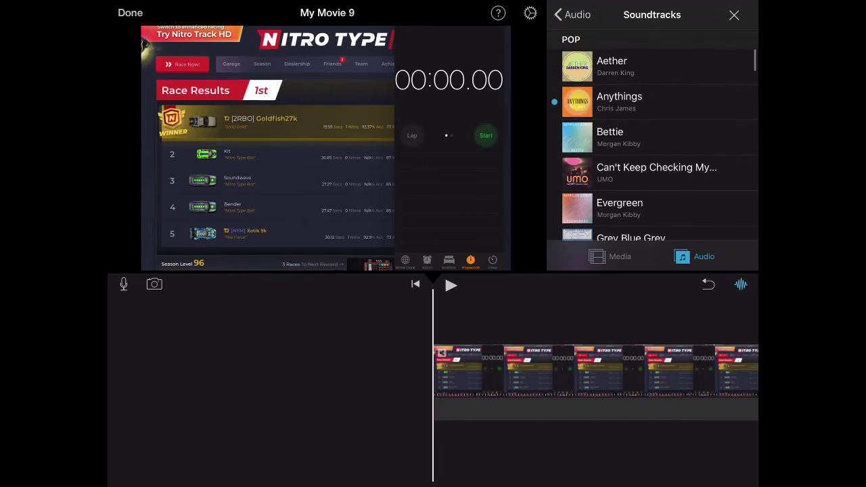
left_click(740, 102)
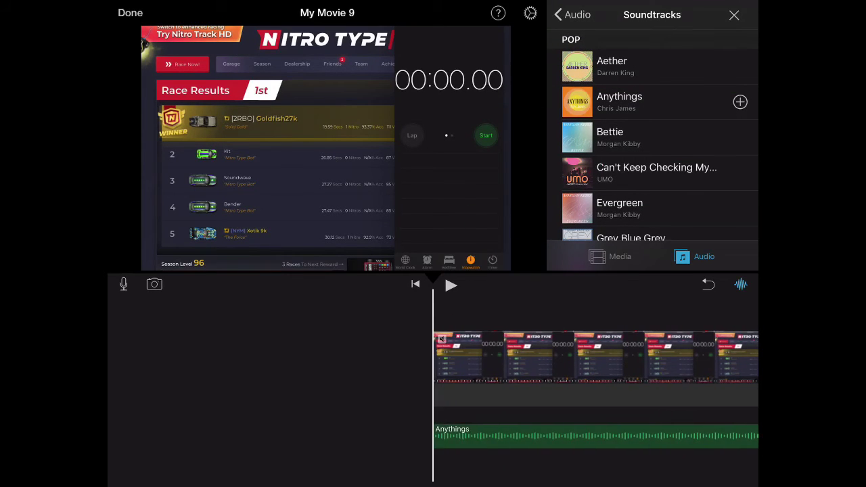
left_click(450, 285)
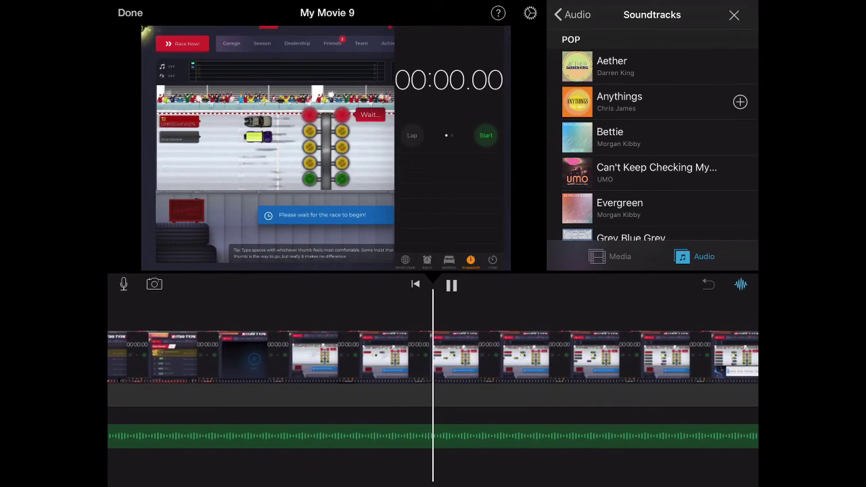
Step: Split the Anythings music at the playhead and delete its remaining part
scroll(653, 149, "down", 5)
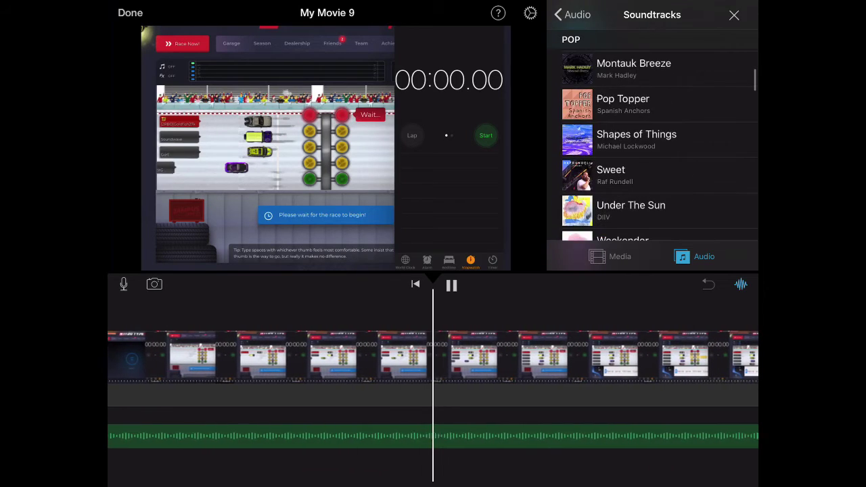
scroll(653, 145, "down", 2)
scroll(653, 145, "up", 1)
scroll(653, 145, "up", 1)
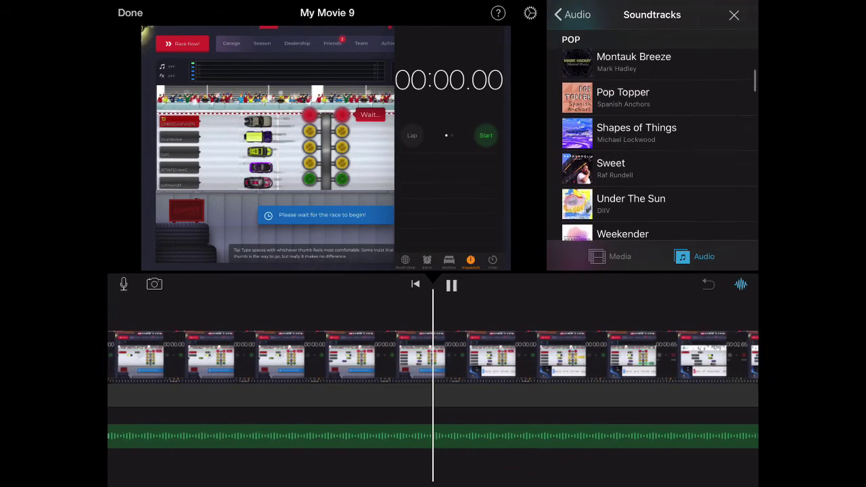
left_click(541, 437)
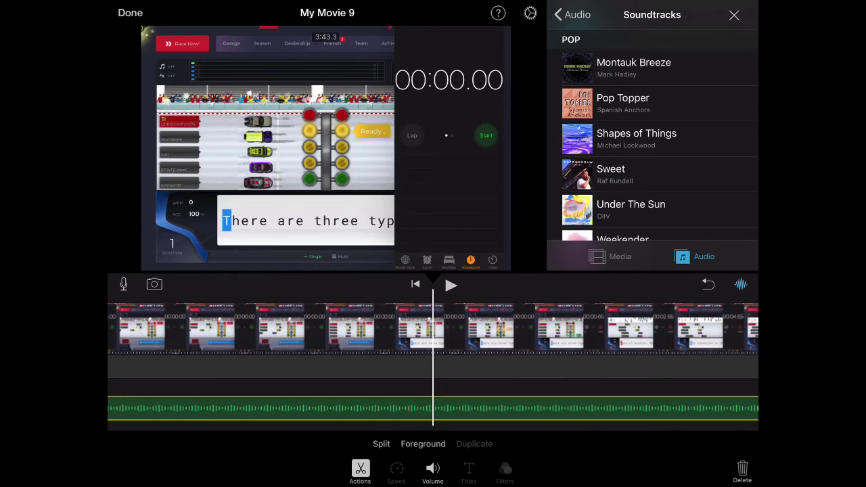
left_click(381, 444)
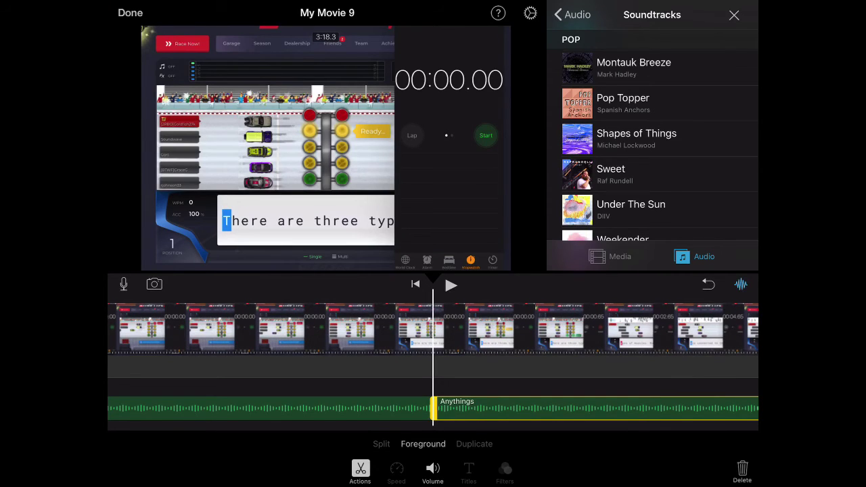
left_click(742, 472)
Step: Add the Shapes of Things soundtrack under the video and play it back
scroll(433, 379, "right", 1)
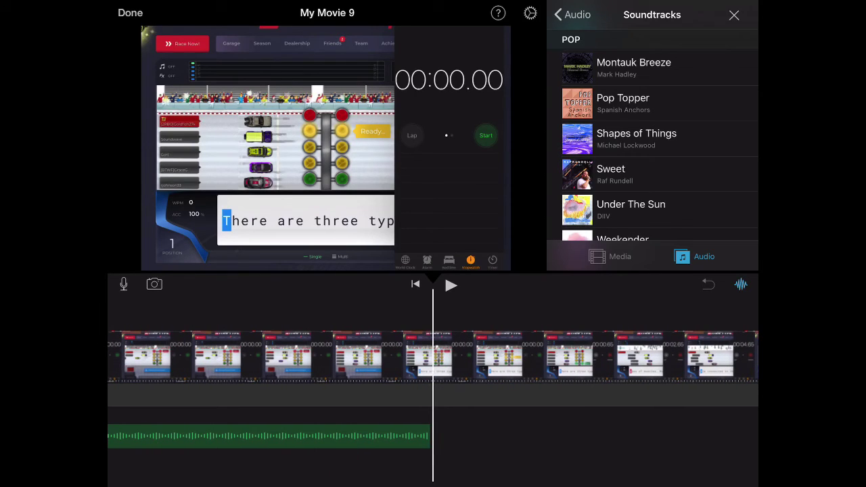
left_click(636, 139)
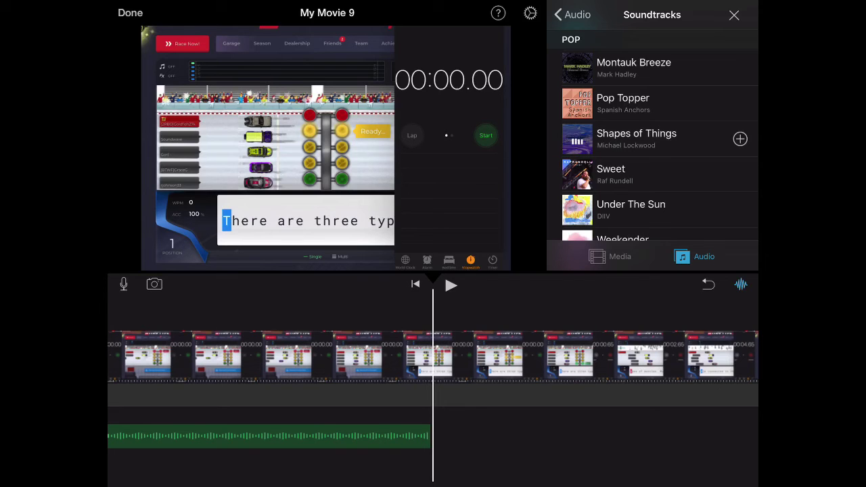
left_click(740, 138)
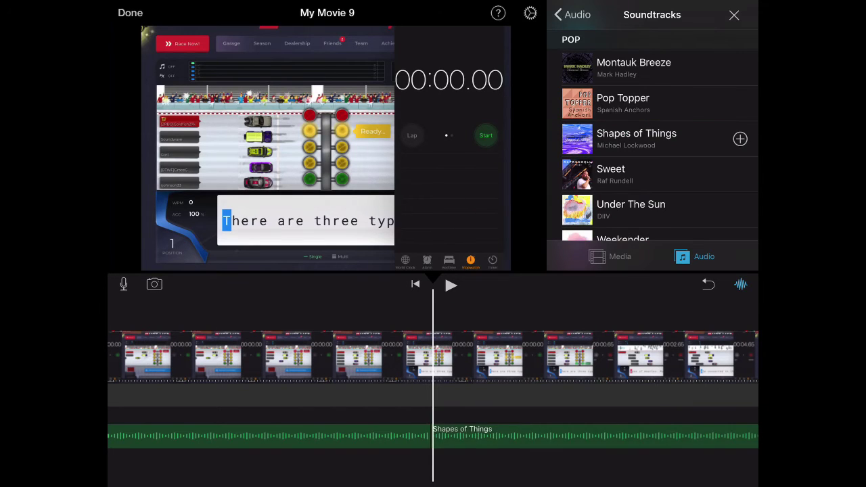
left_click(451, 285)
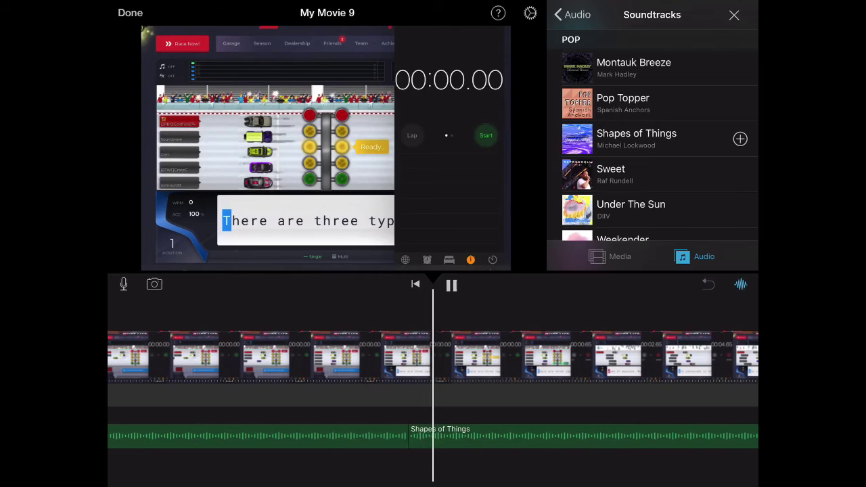
left_click(451, 285)
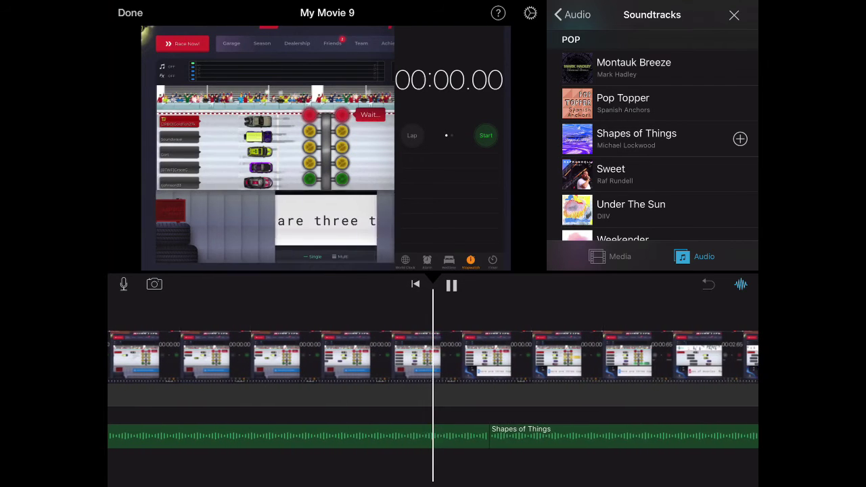
left_click(451, 285)
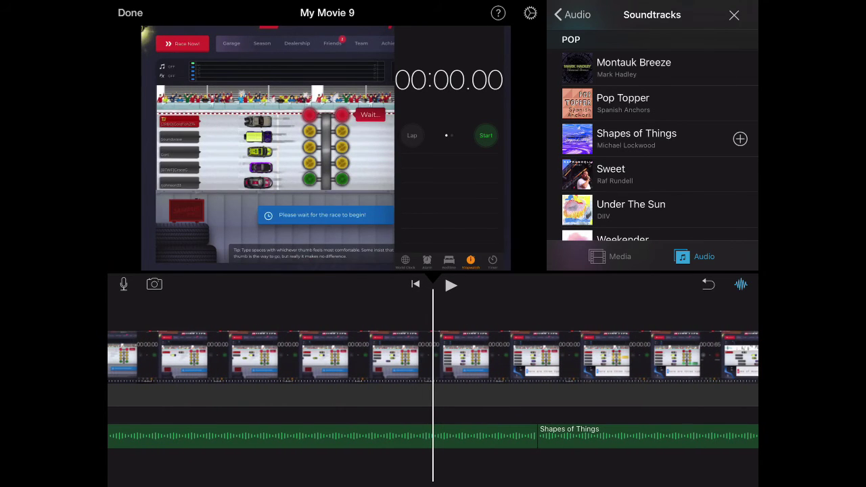
left_click(451, 285)
left_click(452, 285)
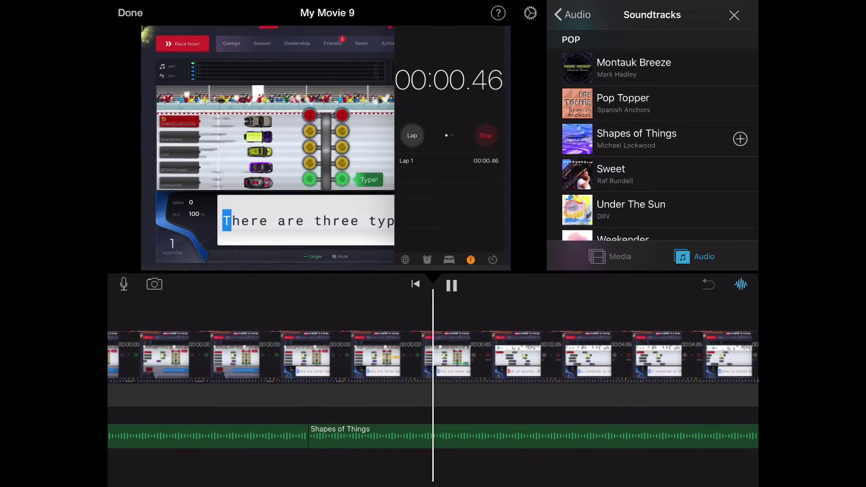
Step: Pause, check the Shapes of Things and Anythings clips, and jump to the movie's start
left_click(451, 285)
left_click(351, 436)
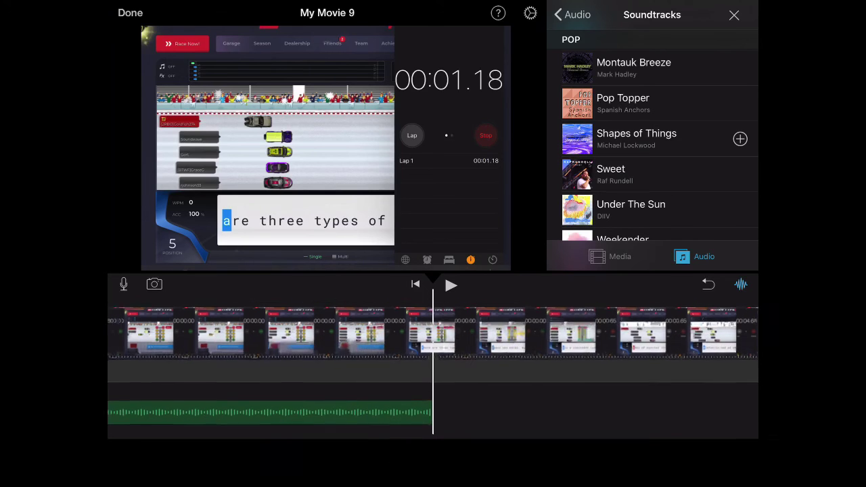
left_click_drag(270, 332, 670, 332)
left_click(406, 408)
left_click(416, 284)
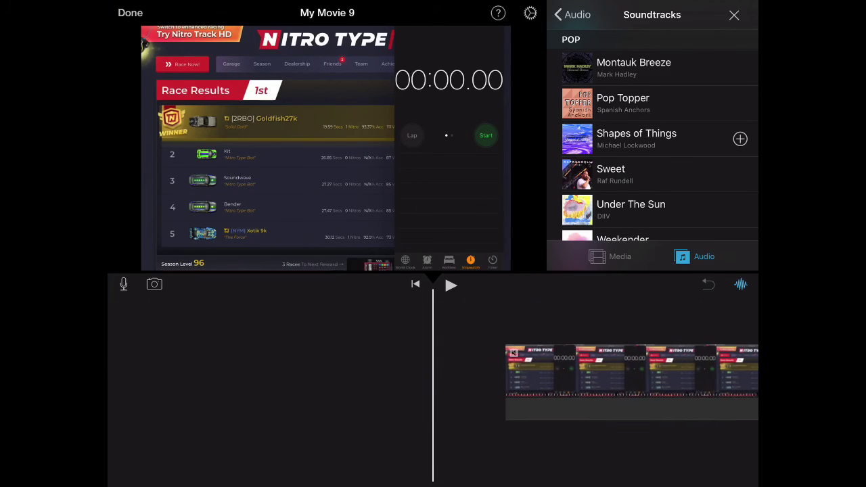